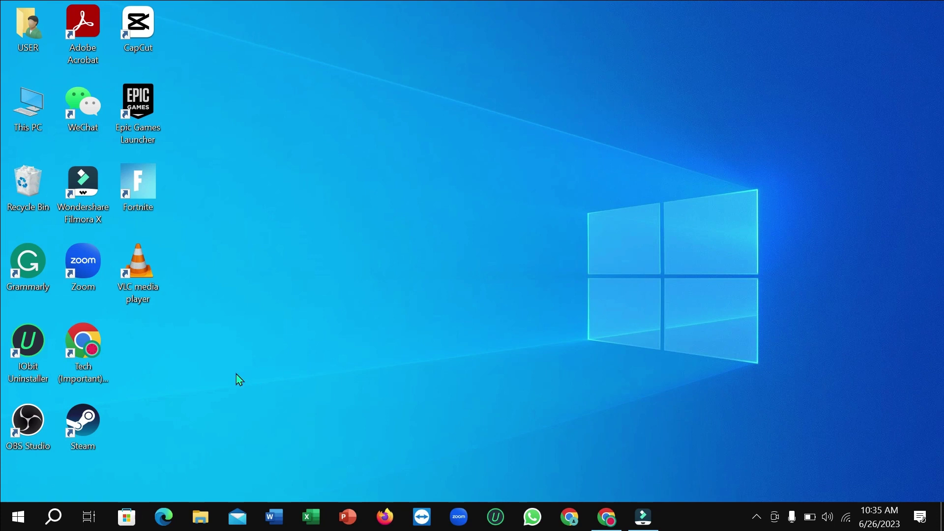
# From the Start menu, launch Settings and go to Update & Security.
pyautogui.click(18, 519)
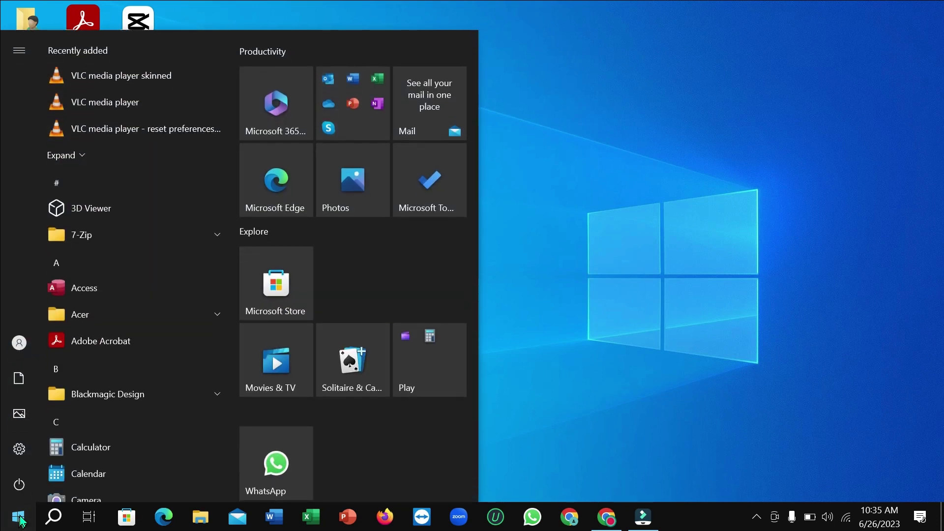
pyautogui.click(21, 450)
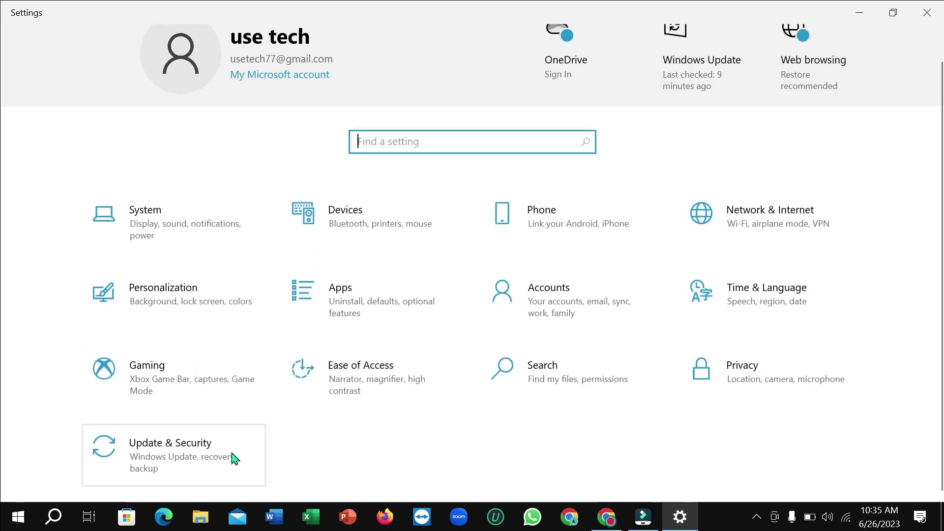
pyautogui.click(186, 460)
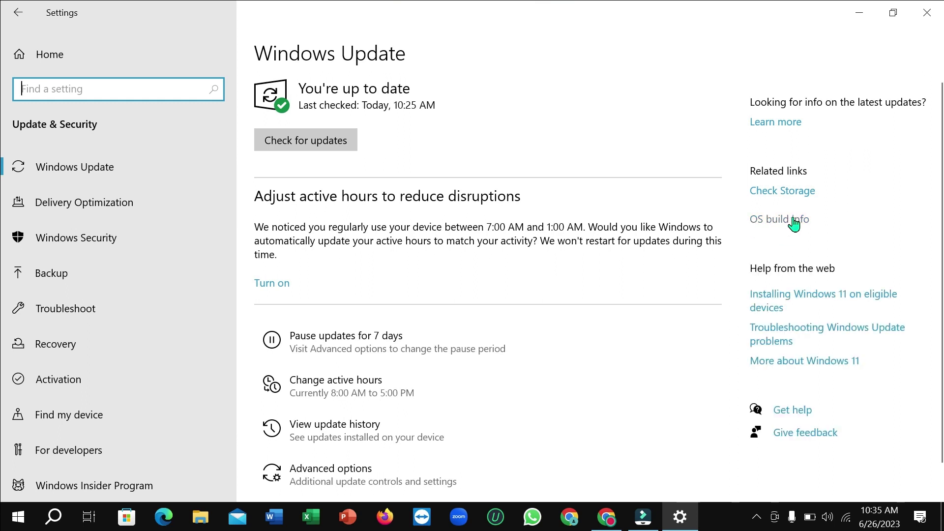
# Follow the 'OS build info' link to show the Windows 10 Pro 22H2 specifications.
pyautogui.click(793, 222)
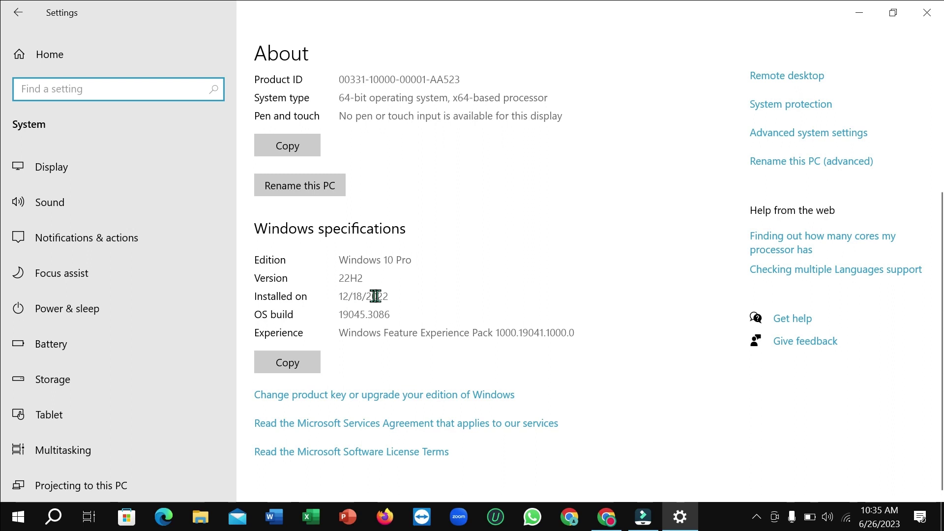
pyautogui.moveTo(401, 296); pyautogui.dragTo(335, 295)
pyautogui.click(420, 297)
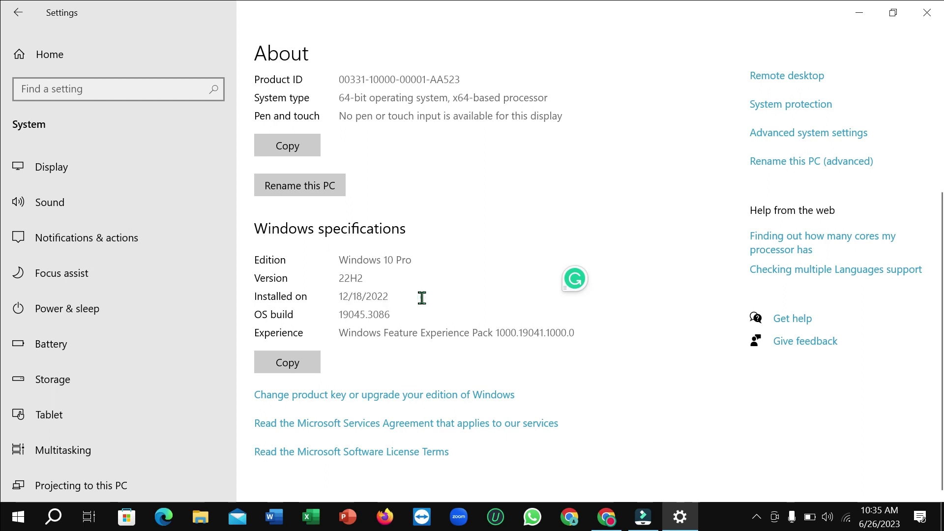